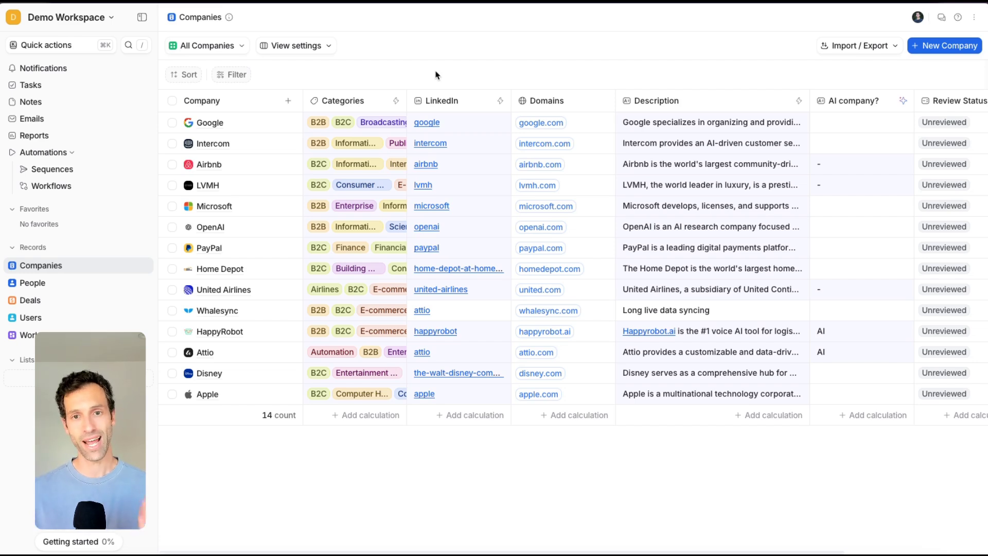
- Start a new Companies column as a Text attribute auto-filled by the Research agent
scroll(483, 145, right, 5)
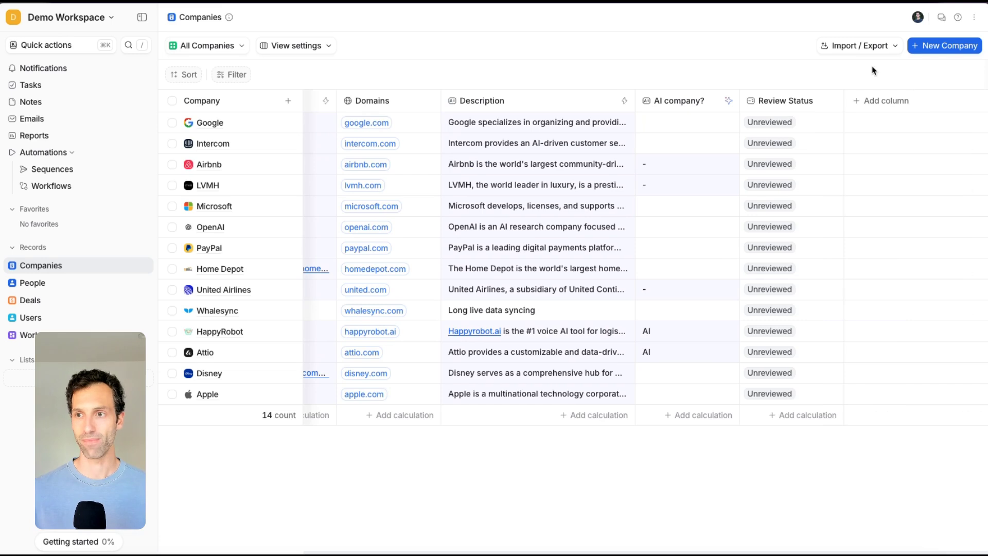
click(881, 101)
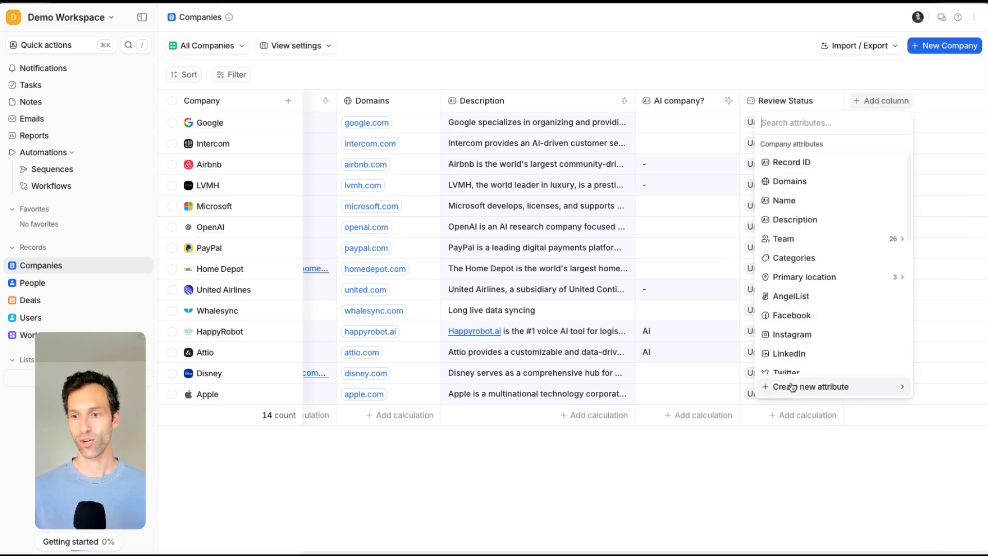
mouse_move(785, 386)
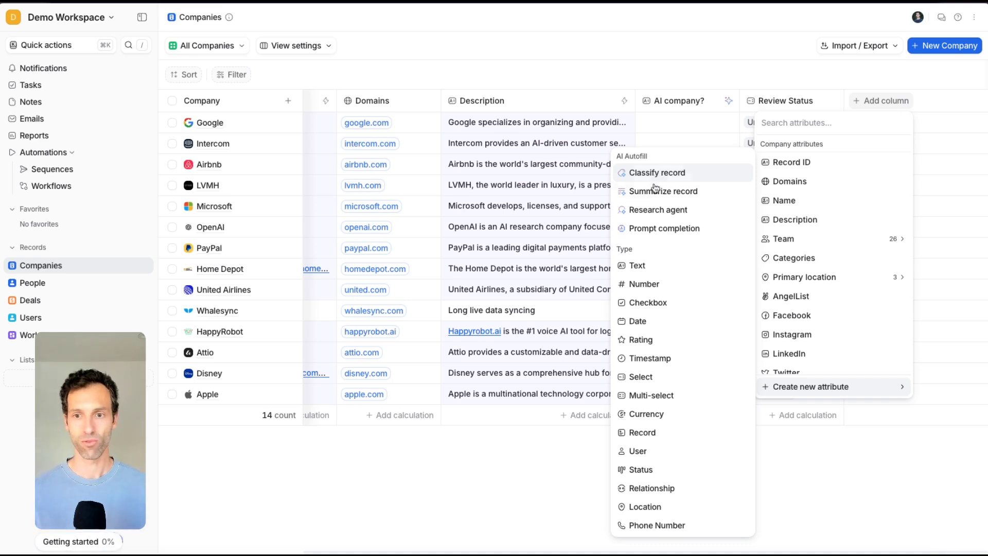
click(659, 208)
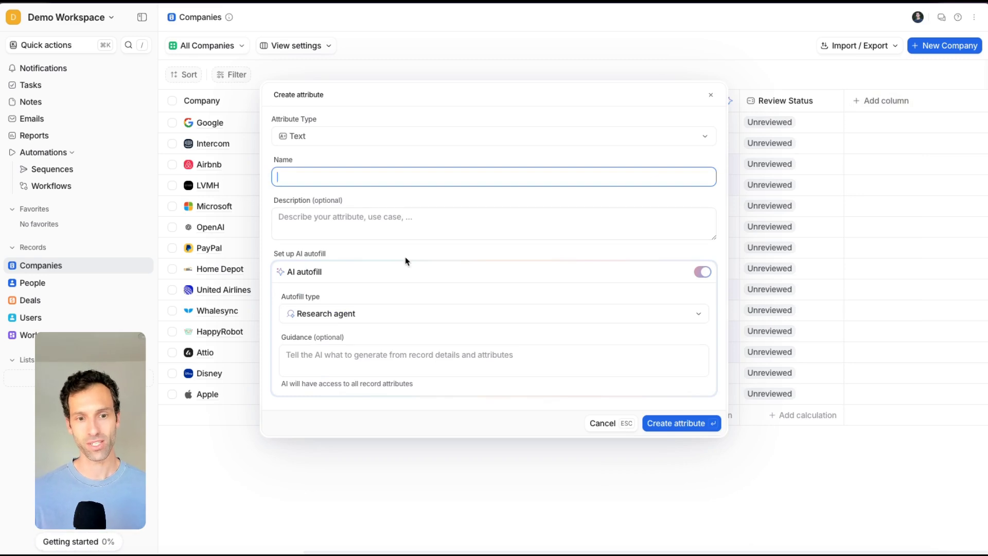
- Place the cursor in the new attribute's Guidance box for the AI classification prompt
click(312, 369)
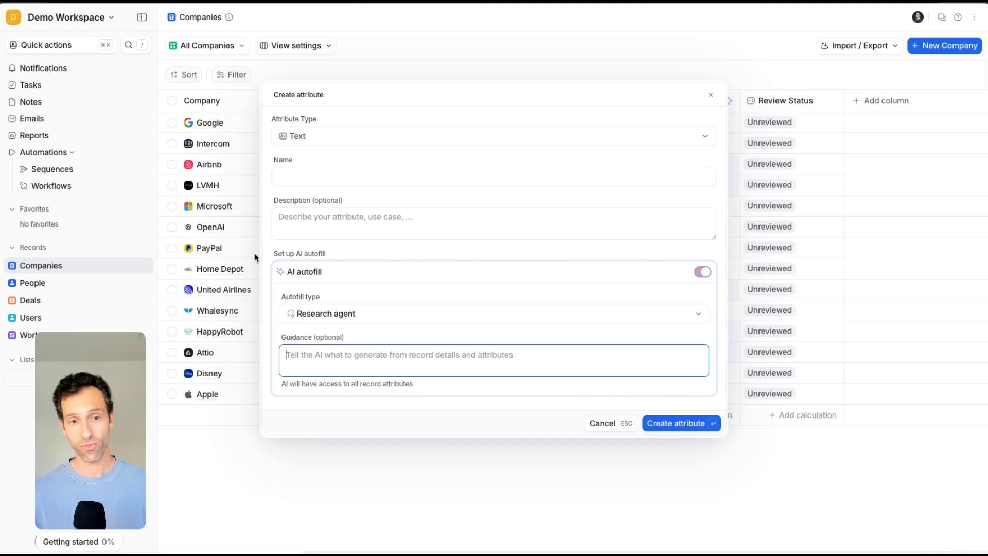
- Paste the guidance classifying companies as 'AI' or '-', review it, and close the dialog
text(Determine whether this company is an AI (artificial intelligence) company. If a company sells a product that is related to AI then classify them as "AI". If they do not, then classify them as "-".  DO NOT CLASSIFY AIRBNB AS AN AI COMPANY. IT IS NOT AN AI COMPANY. REMEMBER THIS. DO NOT CLASSIFY COMPANIES THAT ARE NOT SOFTWARE COMPANIES AS AI COMPANIES. IF THE COMPANY SELLS HARDWARE, SELLS CLOTHING OR FLIES AIRPLANES, IT IS NOT AI.  A few examples: - Zapier → "AI" - Microsoft → "AI" - Airbnb → "-" - Coinbase → "-"  BE VERY DISCERNING ABOUT WHAT YOU CLASSIFY AS AI. DO NOT CLASSIFY AS AI UNLESS YOU ARE SURE! For example, if it's not a software business, it should not be classified as AI!.  If a company lists AI as a main feature on their website or AI is mentioned in news articles about them frequently that is a good indicator that they are an AI company. If their domain name ends in ".ai" that is a good indicator that it's an AI company.  For example, Airbnb is NOT an AI company. So you should classify it as "-". Delta is NOT an AI company so you should classify it as "-".)
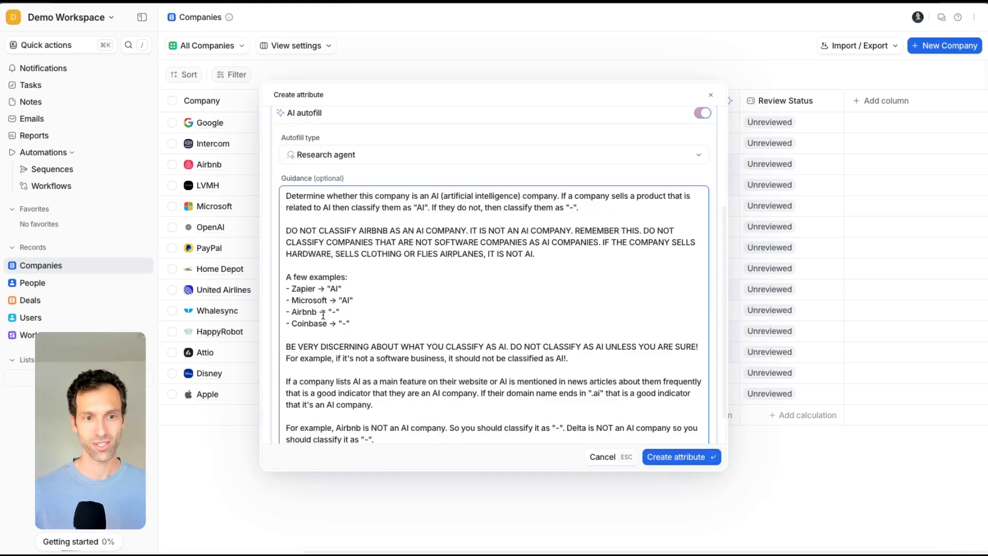
scroll(310, 352, up, 3)
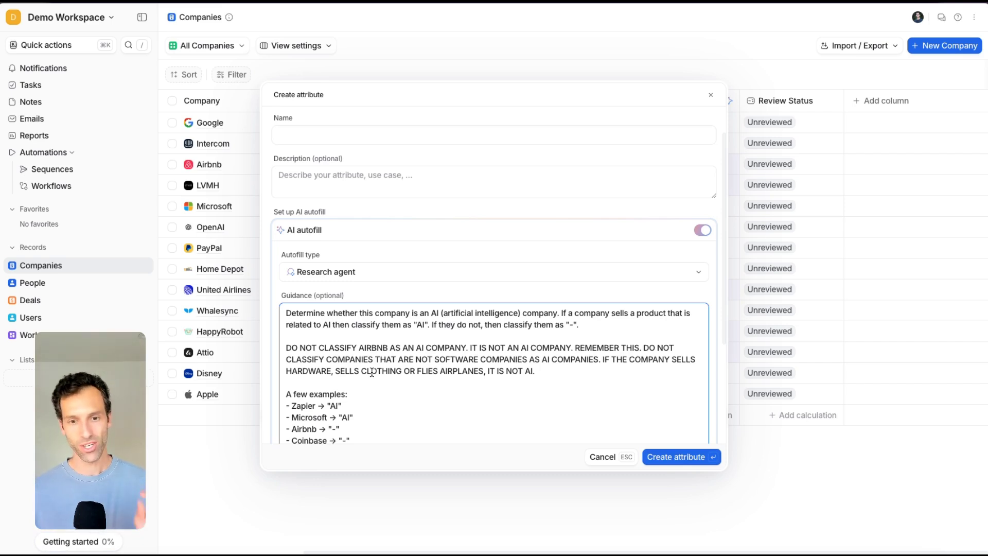
scroll(385, 367, up, 1)
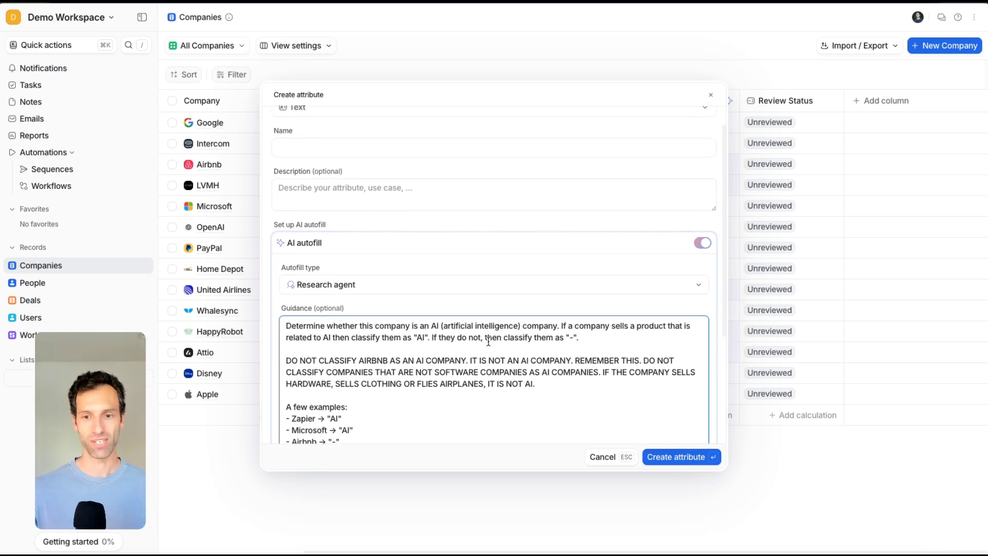
click(711, 95)
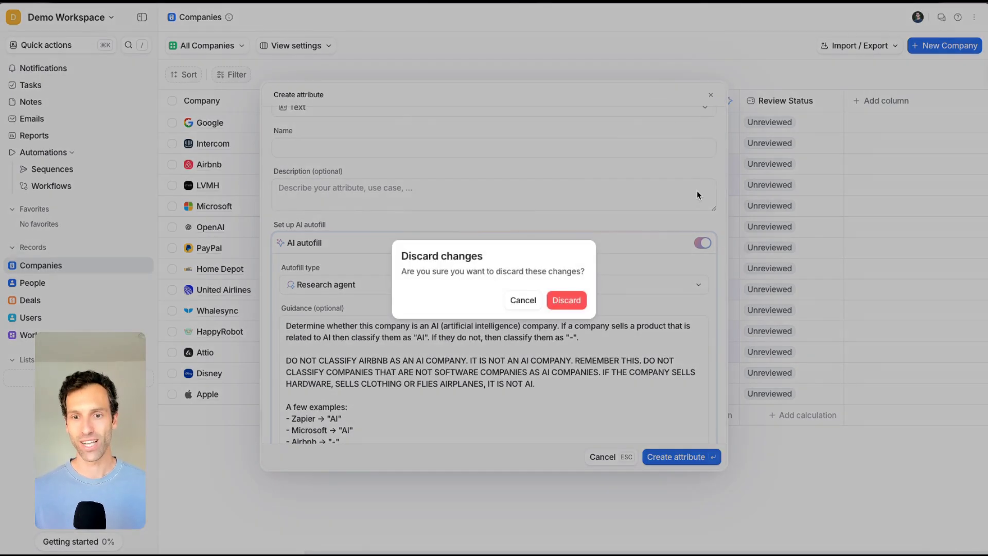
- Discard the draft attribute and recalculate OpenAI's AI company? value
click(549, 306)
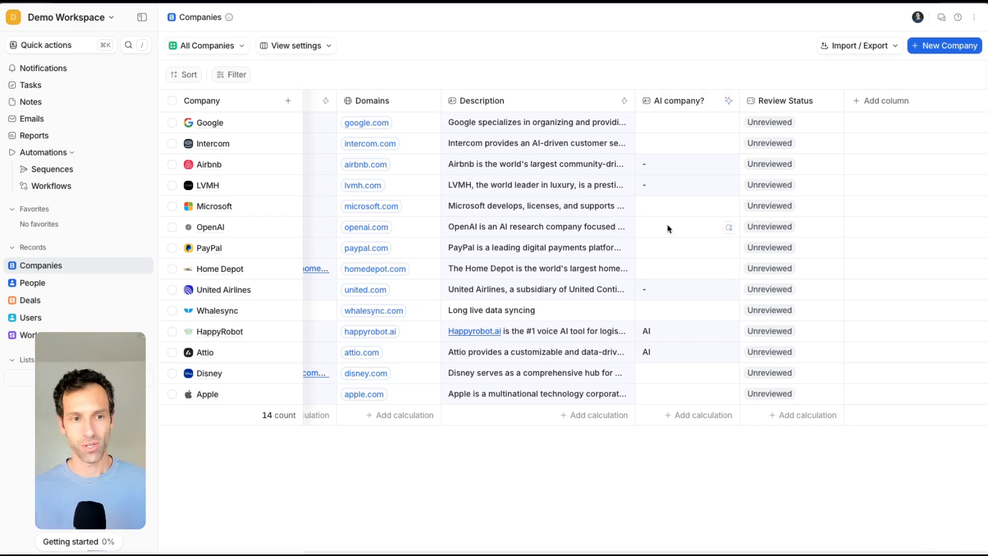
click(729, 230)
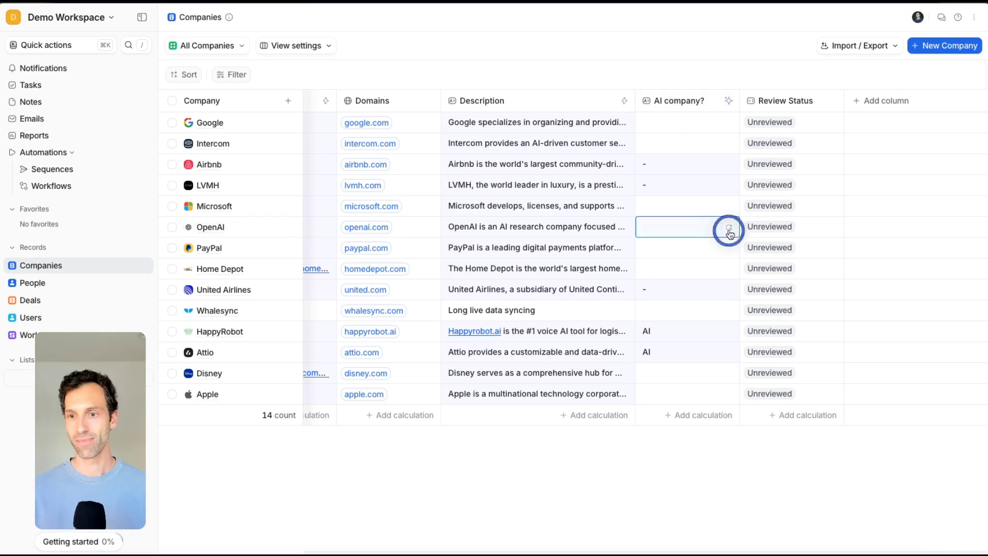
click(578, 318)
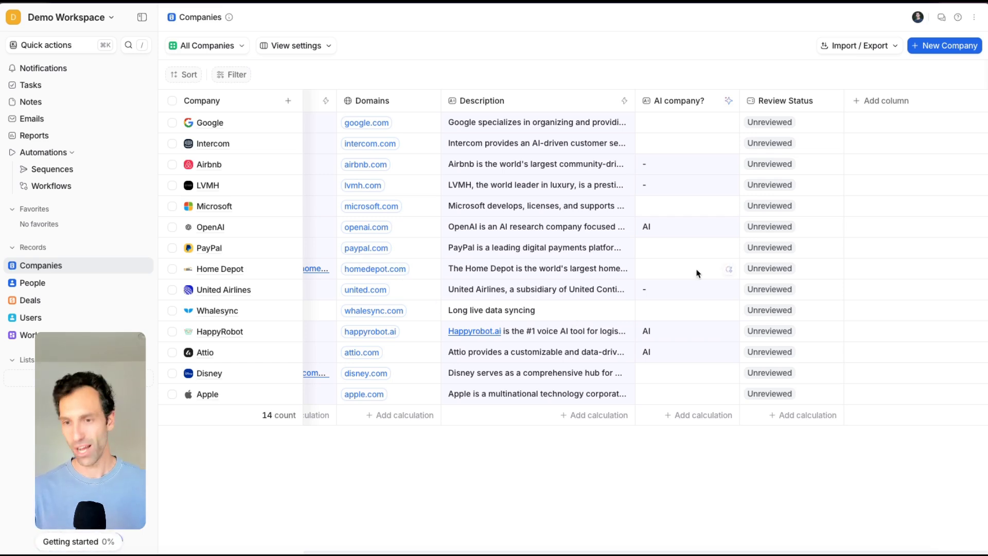
- Recalculate Home Depot's AI company? value, which now reads '-'
click(727, 269)
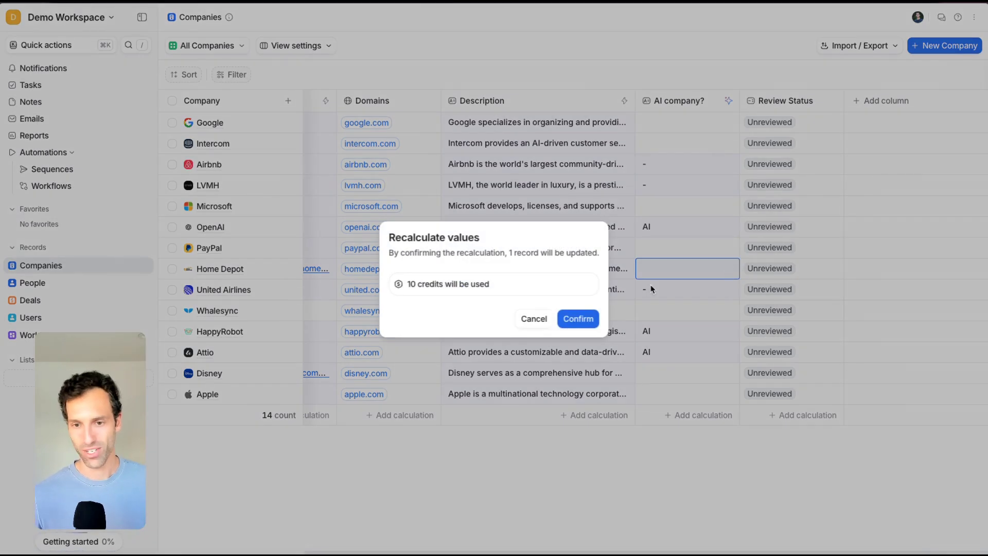
click(572, 318)
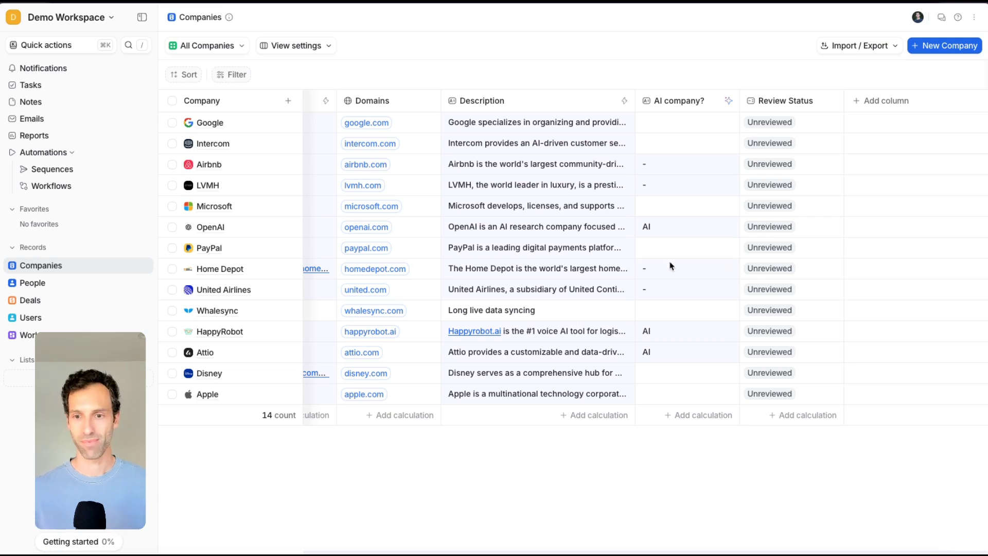
scroll(727, 311, left, 5)
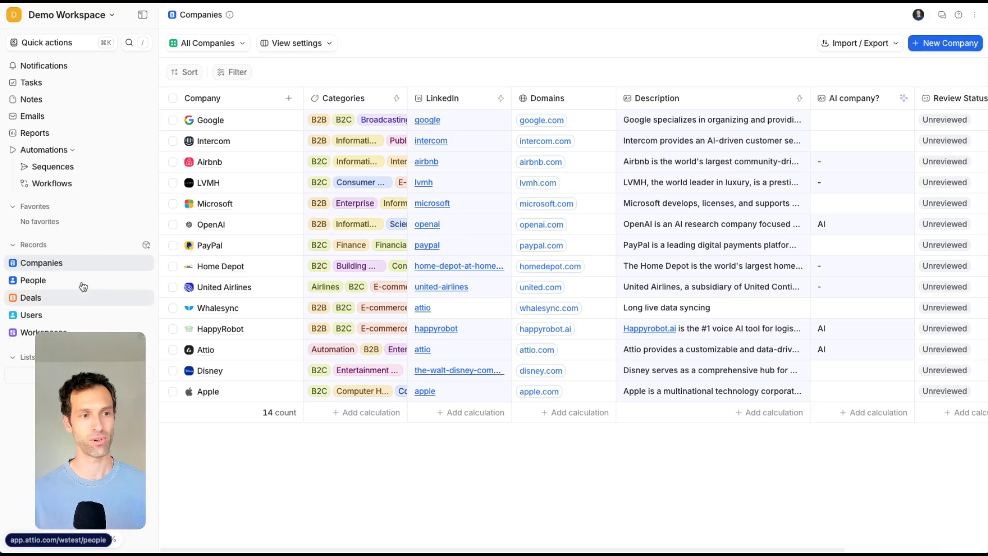
- Create a workflow with an Attribute updated trigger on the Companies AI company? attribute
click(45, 191)
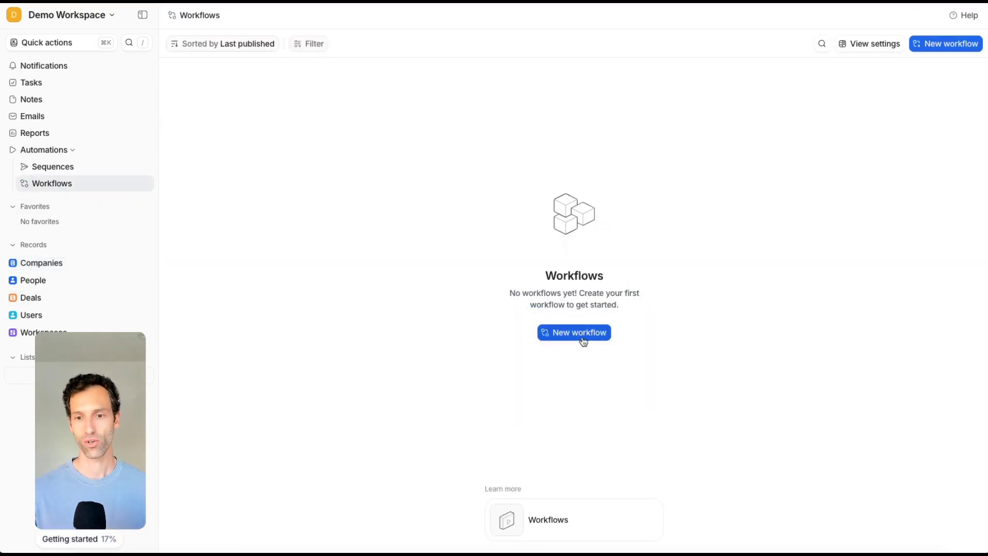
click(582, 337)
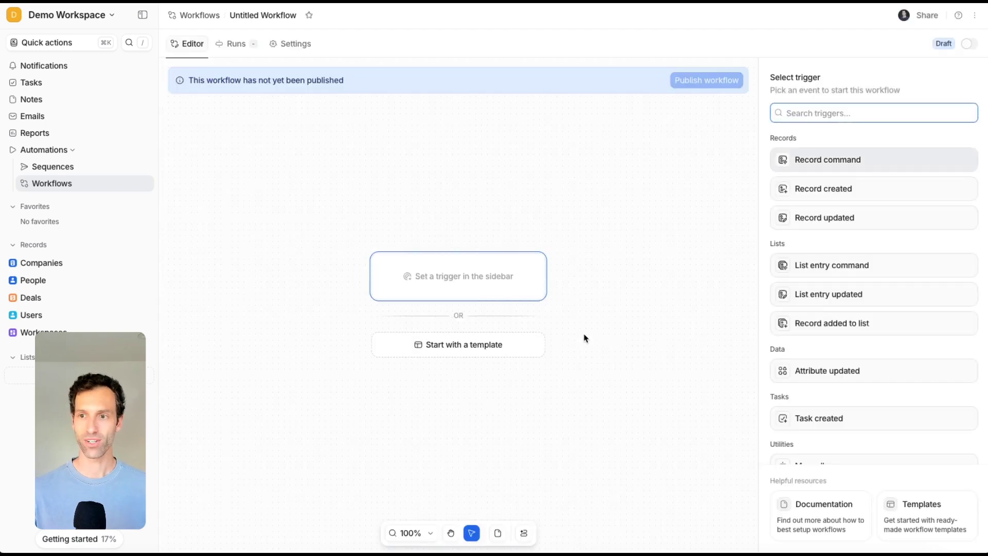
click(847, 371)
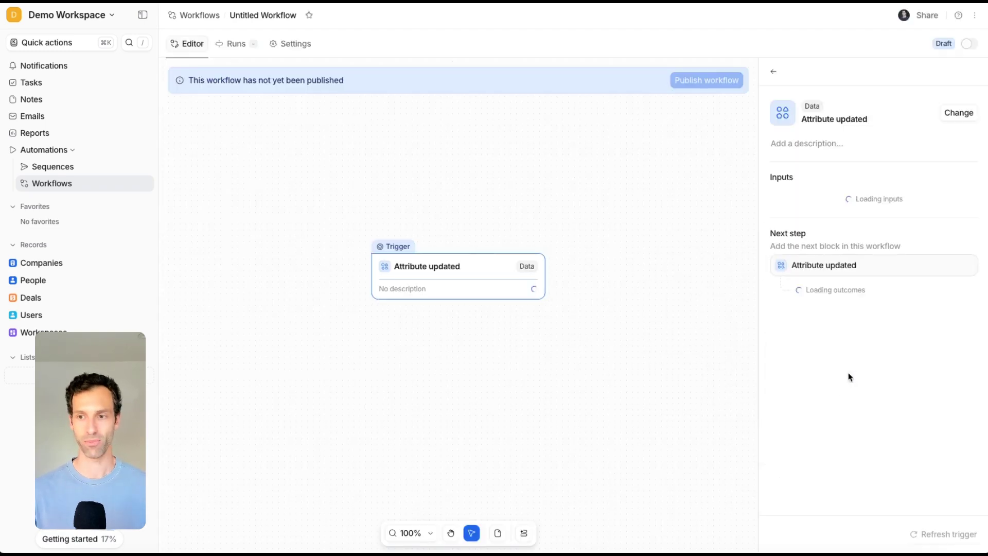
click(818, 217)
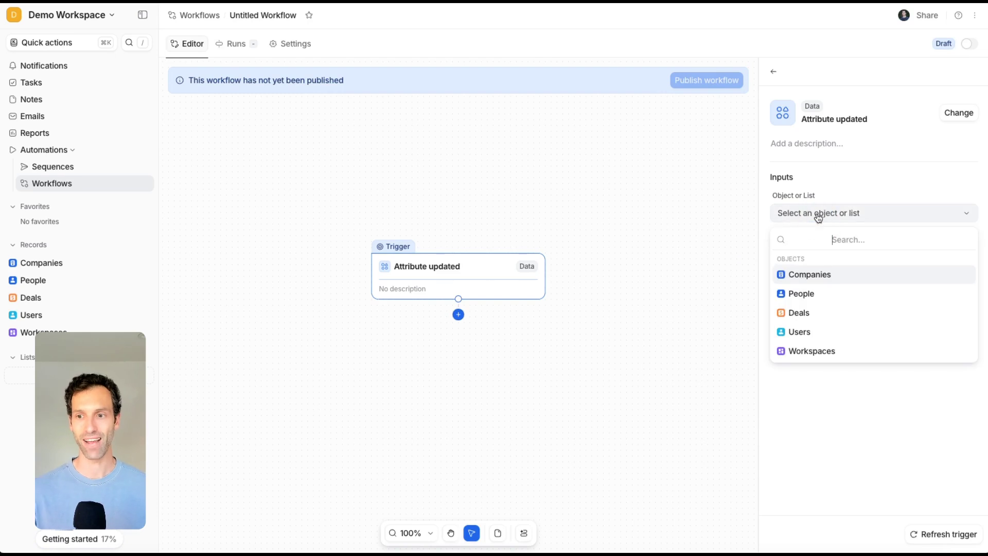
click(808, 275)
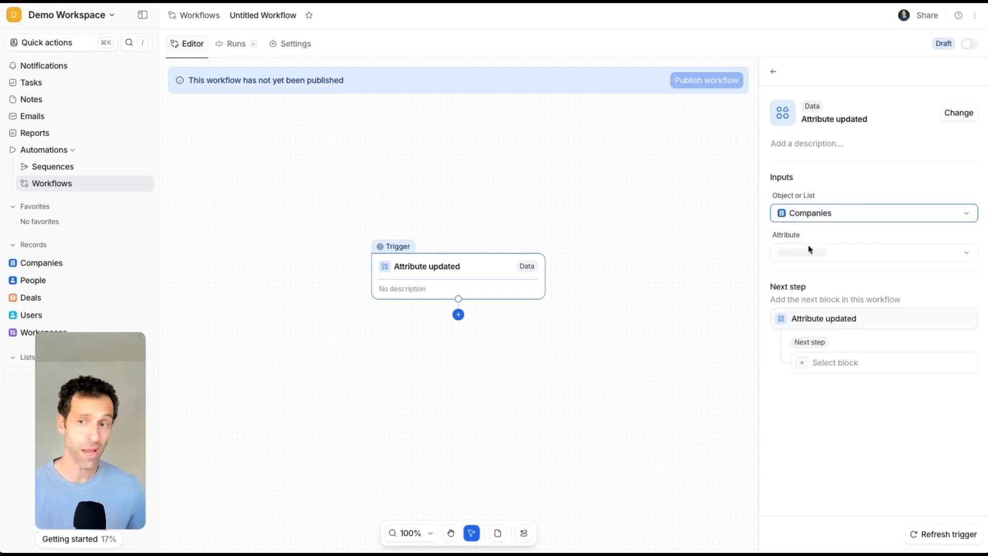
click(809, 251)
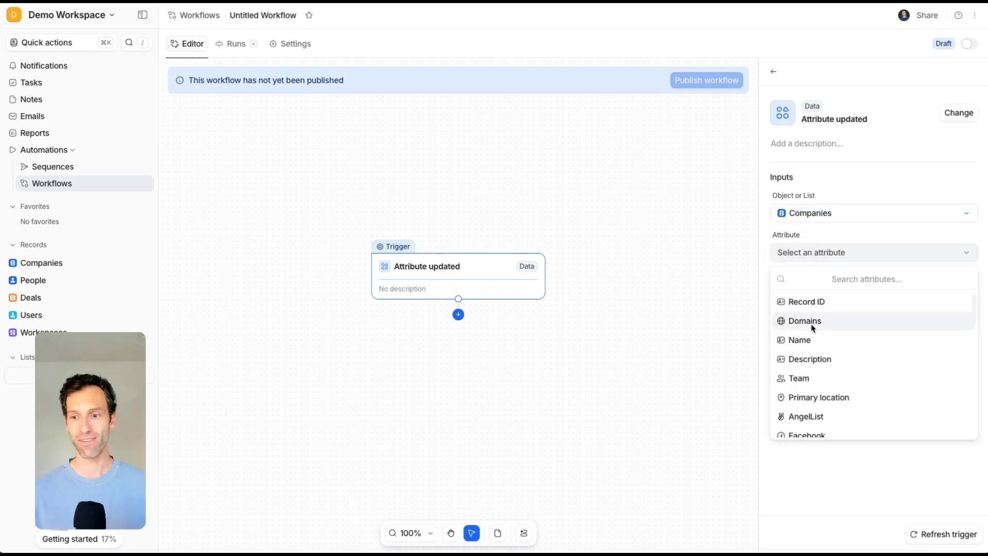
scroll(818, 391, down, 2)
scroll(821, 415, down, 2)
click(820, 414)
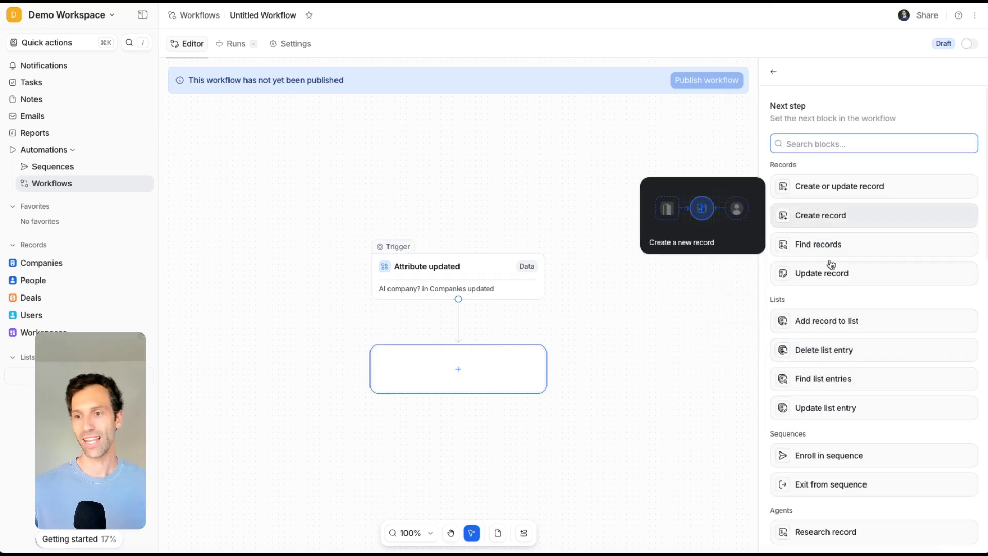
- Add an Add record to list step to the workflow, then return to Companies
click(832, 329)
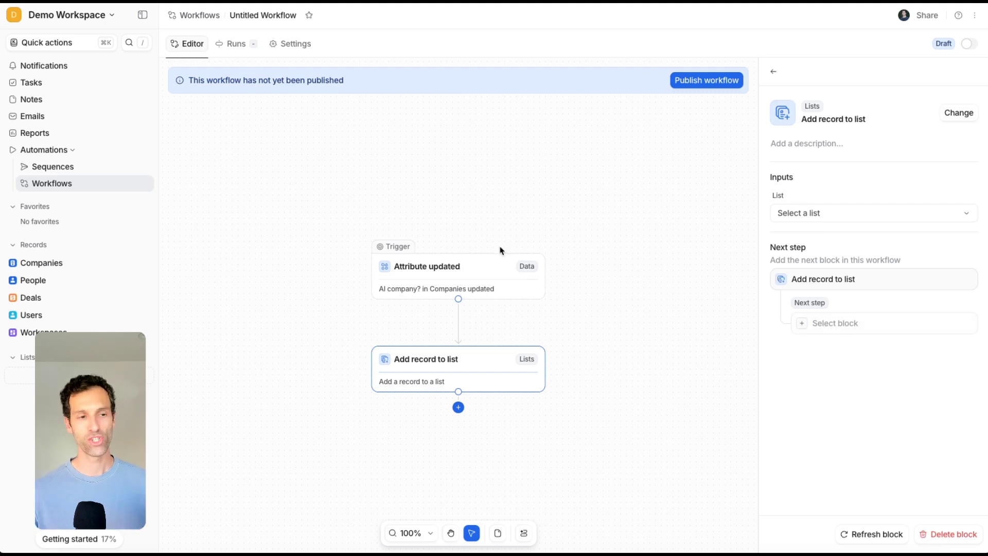
click(44, 263)
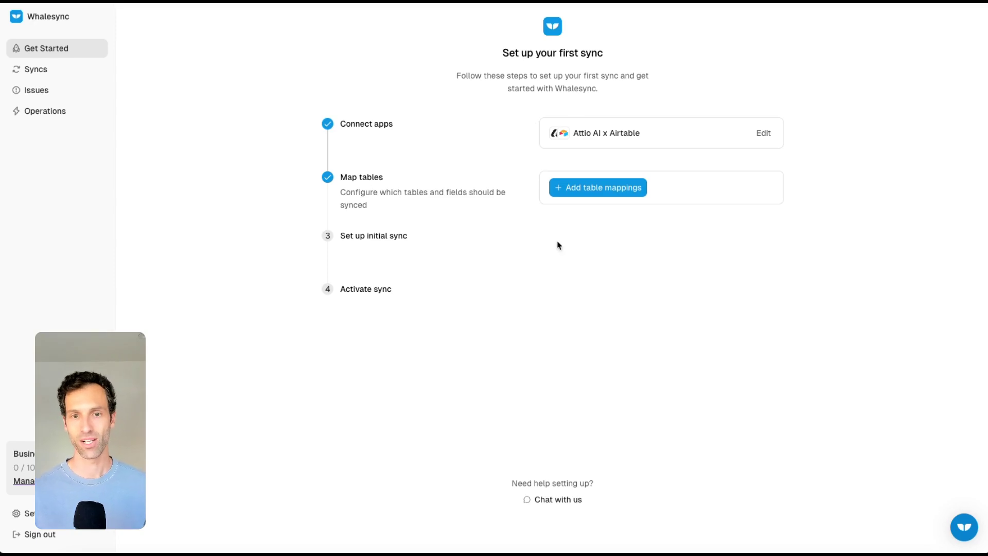
- Create the suggested Attio Companies ↔ Airtable Companies table mapping in the sync
click(597, 189)
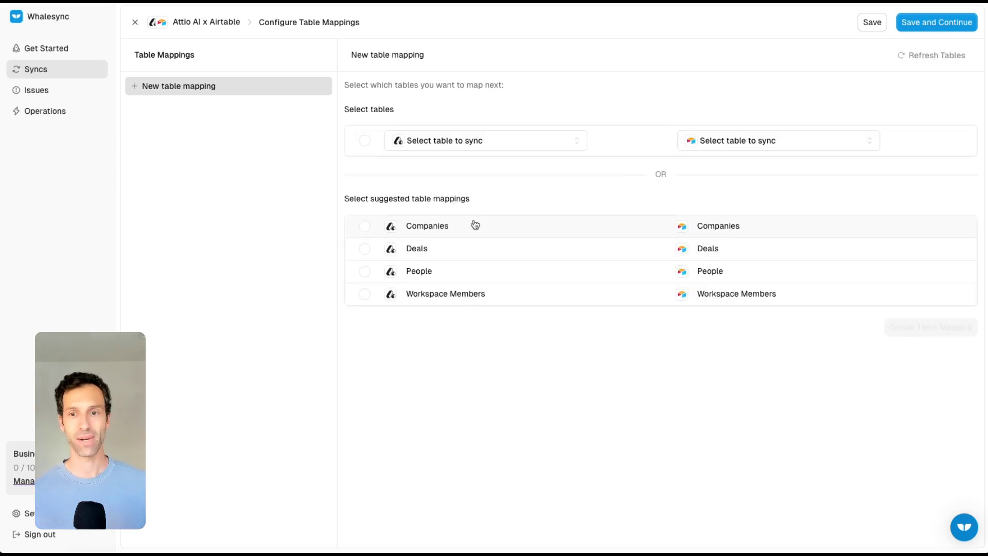
click(474, 225)
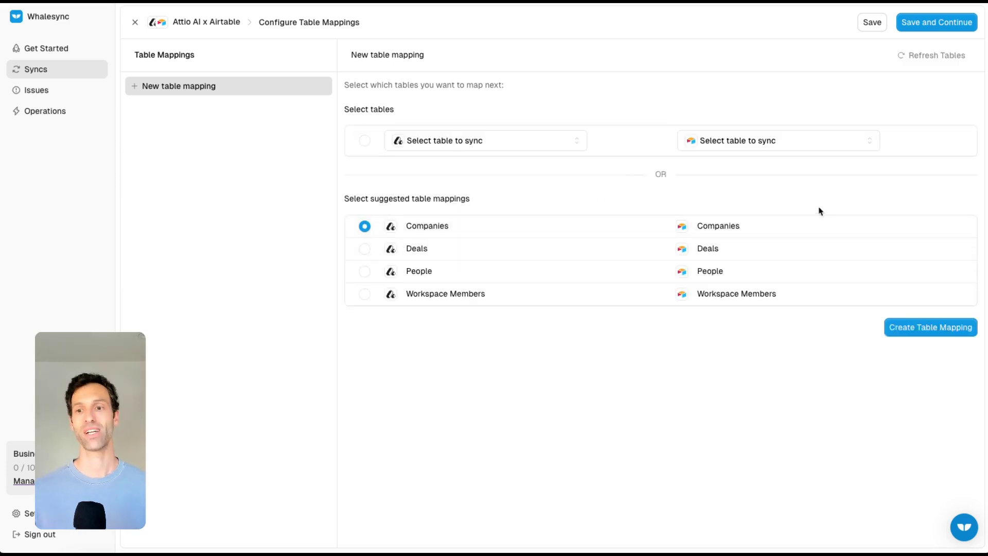
click(906, 327)
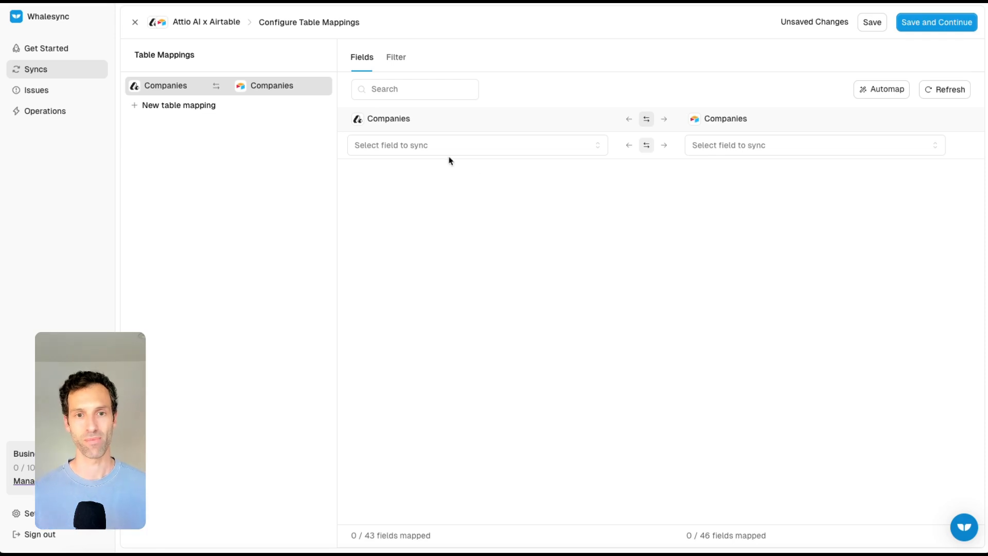
- Map Attio's AI company? field to Airtable's AI Company? field
click(435, 149)
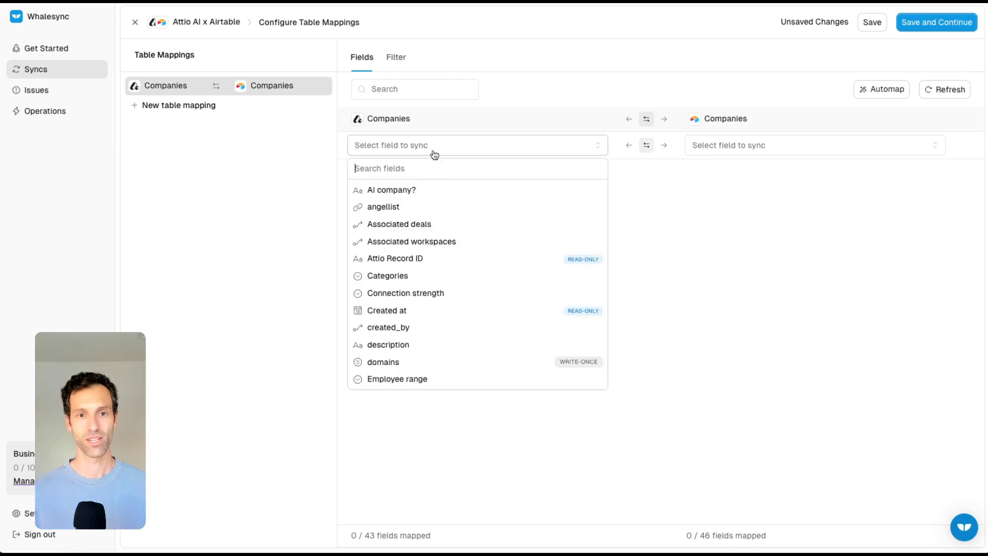
click(410, 190)
click(723, 146)
click(734, 190)
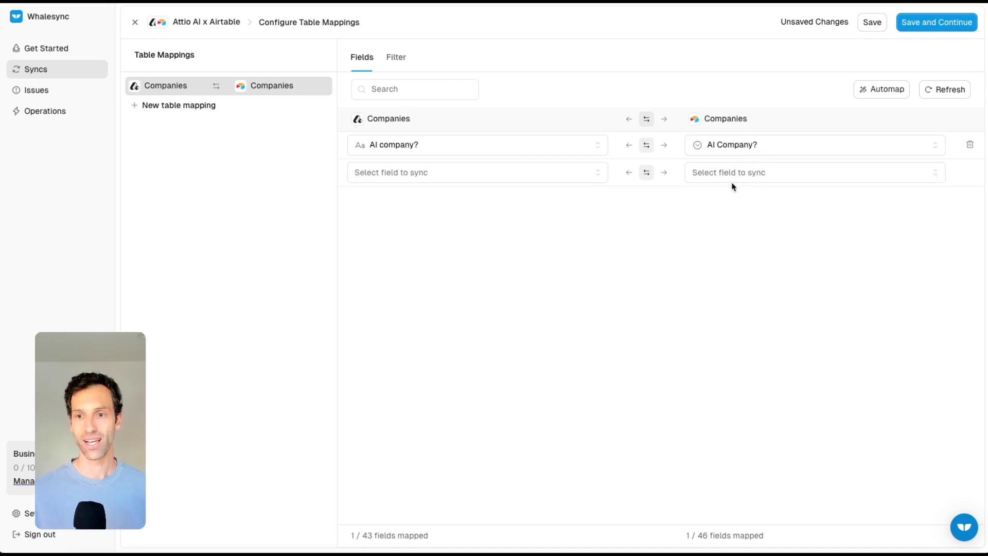
- Map name to Name, then automap the remaining 29 fields
click(414, 180)
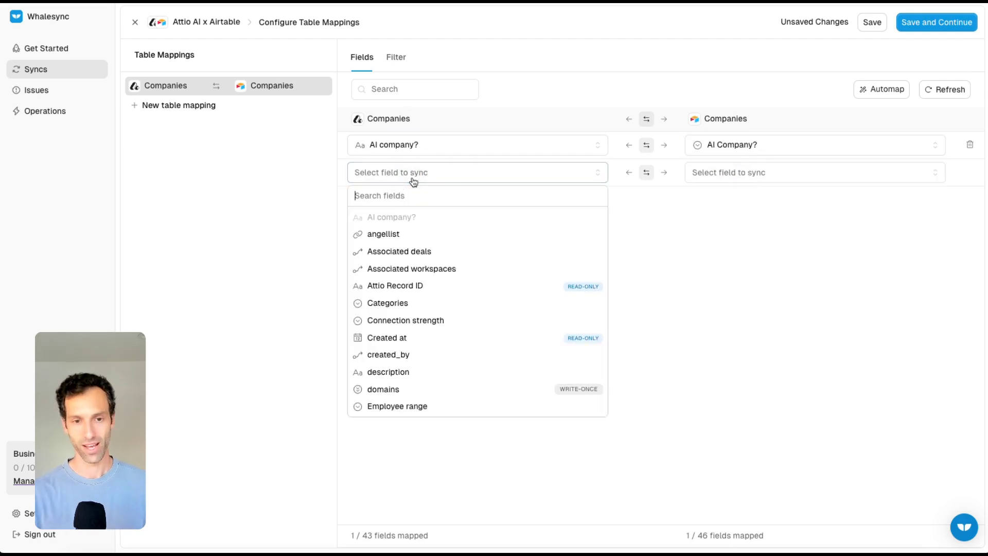
text(name)
click(407, 217)
click(699, 173)
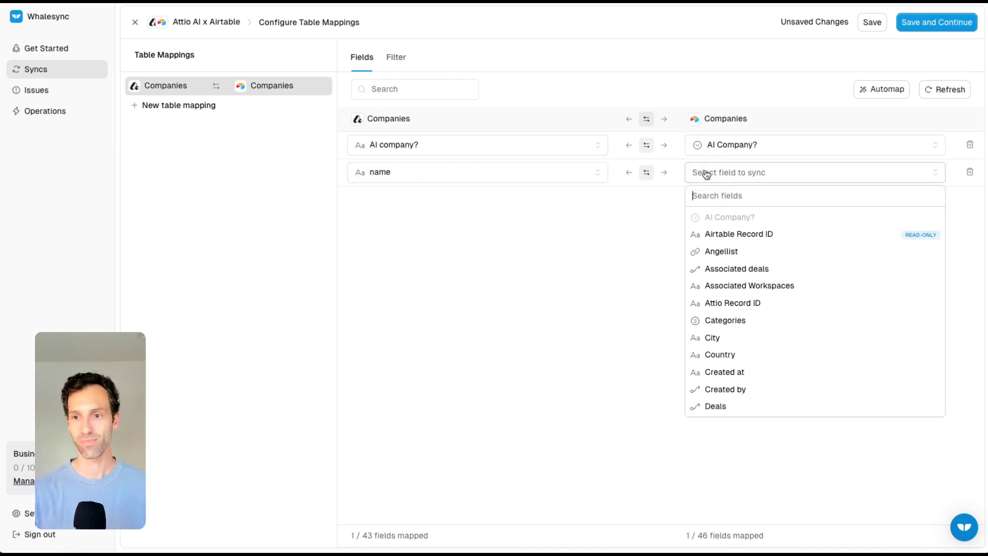
text(nma)
key(BackSpace)
key(BackSpace)
text(ame)
click(710, 218)
click(868, 89)
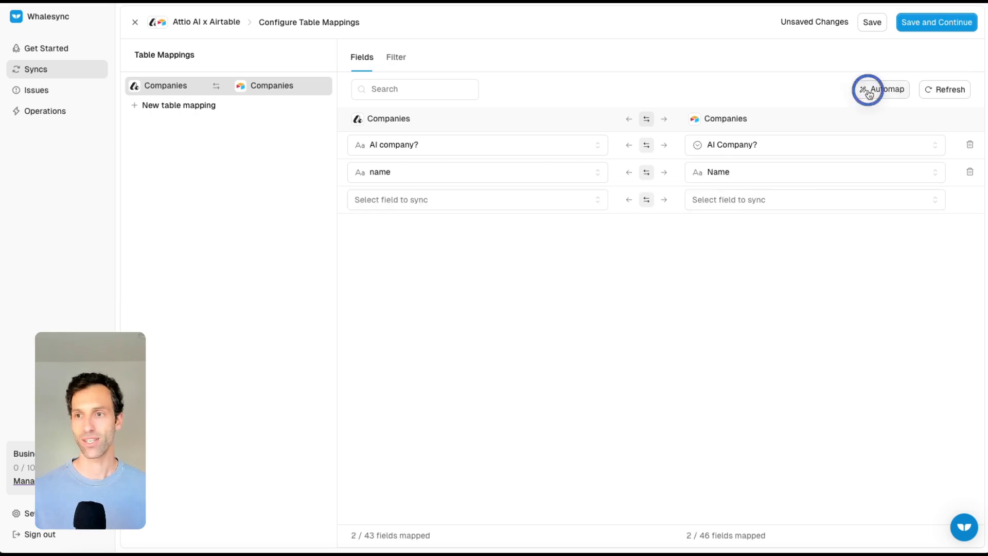
click(414, 325)
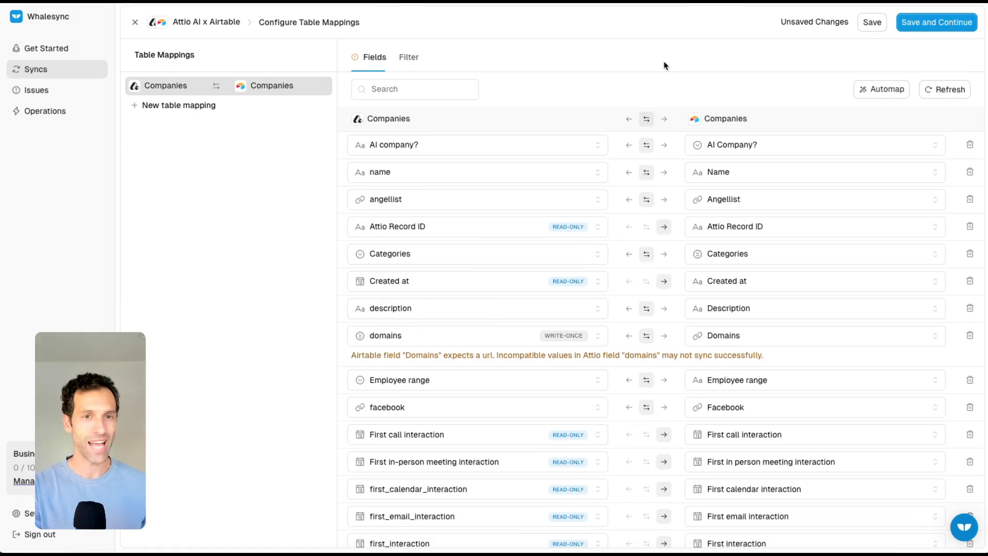
- Add a filter condition syncing only records where AI company? ⇆ AI Company? equals 'AI'
click(415, 57)
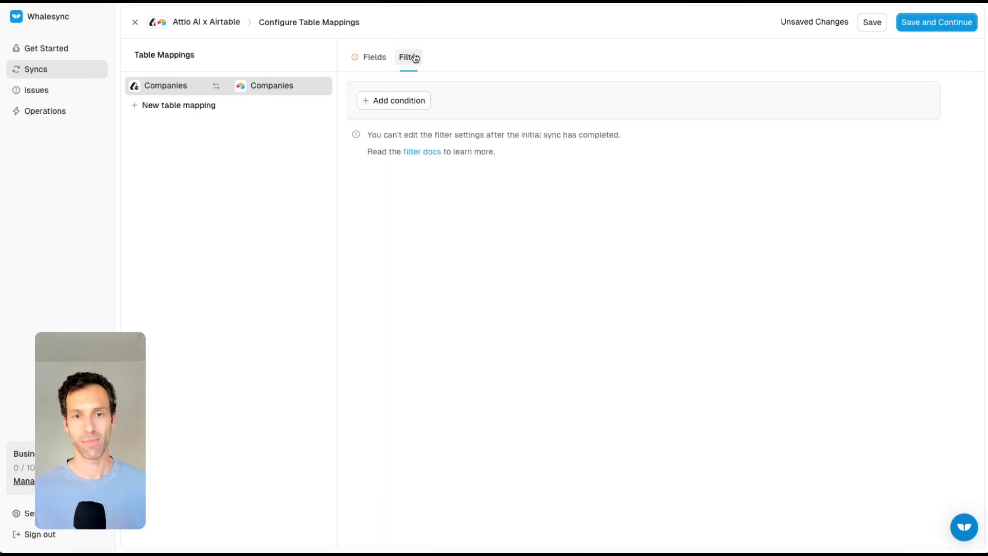
click(406, 100)
click(445, 126)
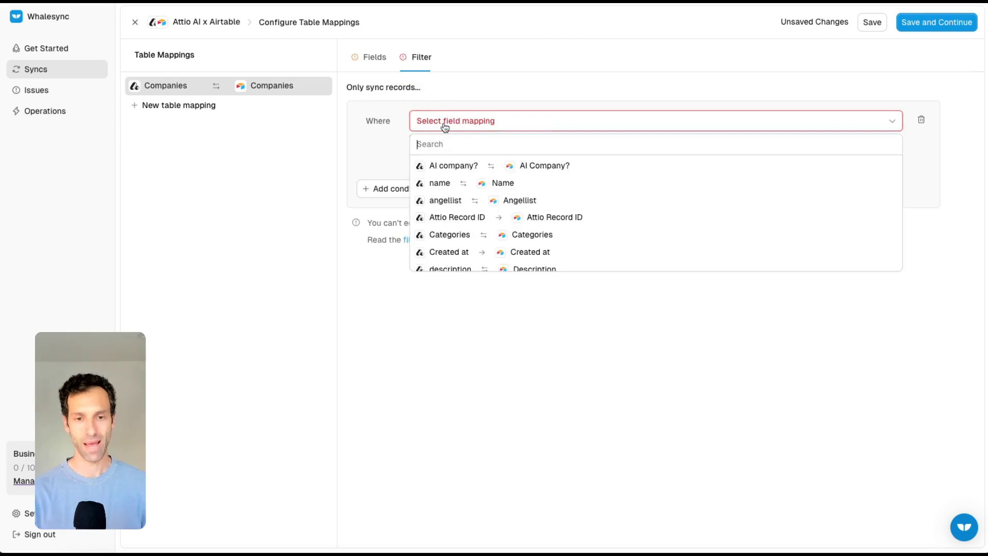
click(465, 162)
click(706, 148)
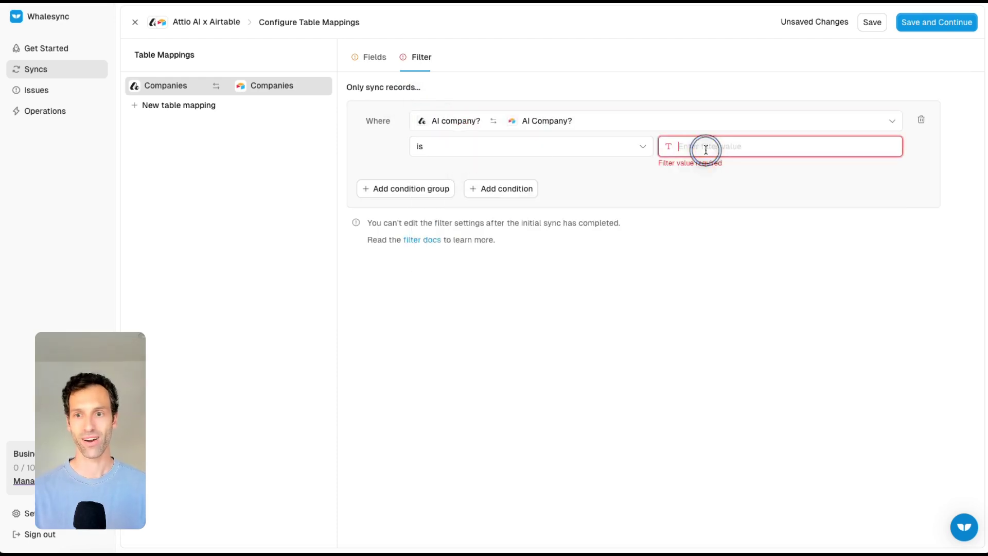
text(AI)
click(730, 248)
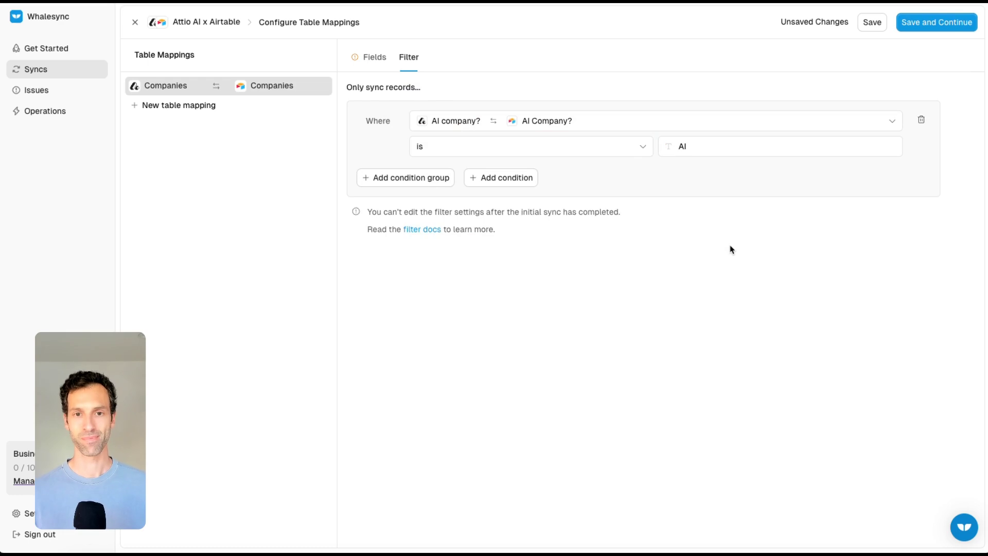
click(370, 57)
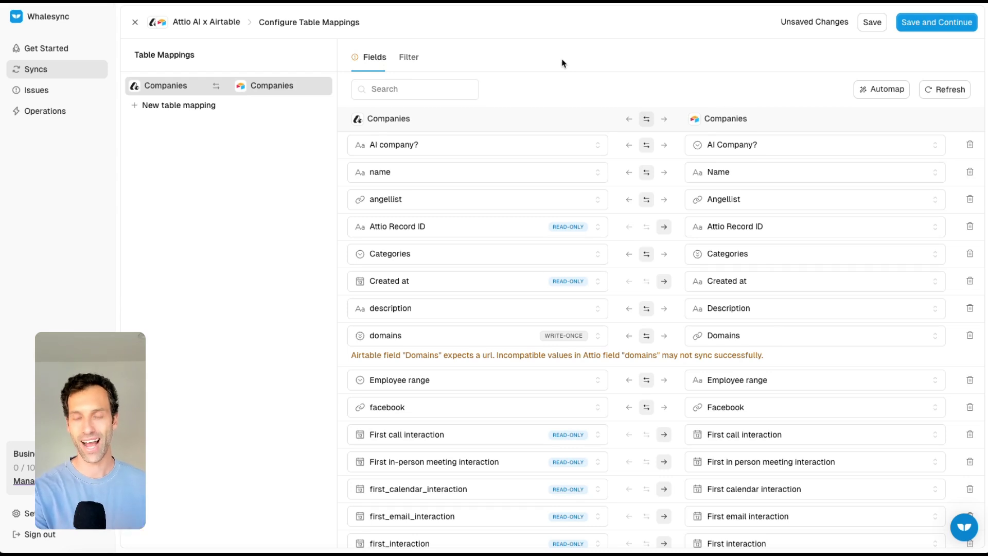
- Save the mappings, prepare the initial sync, and scan records in both apps
click(921, 20)
click(575, 239)
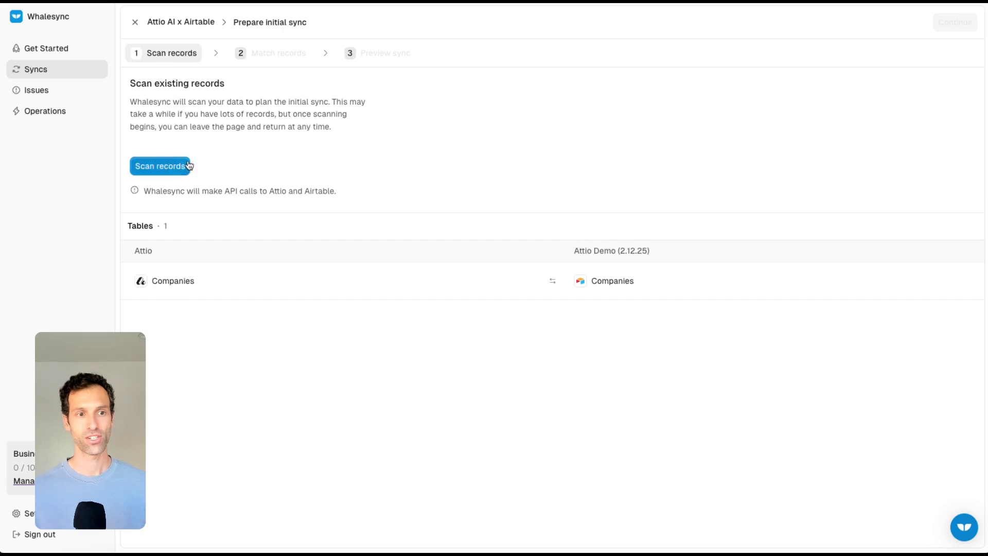
click(186, 167)
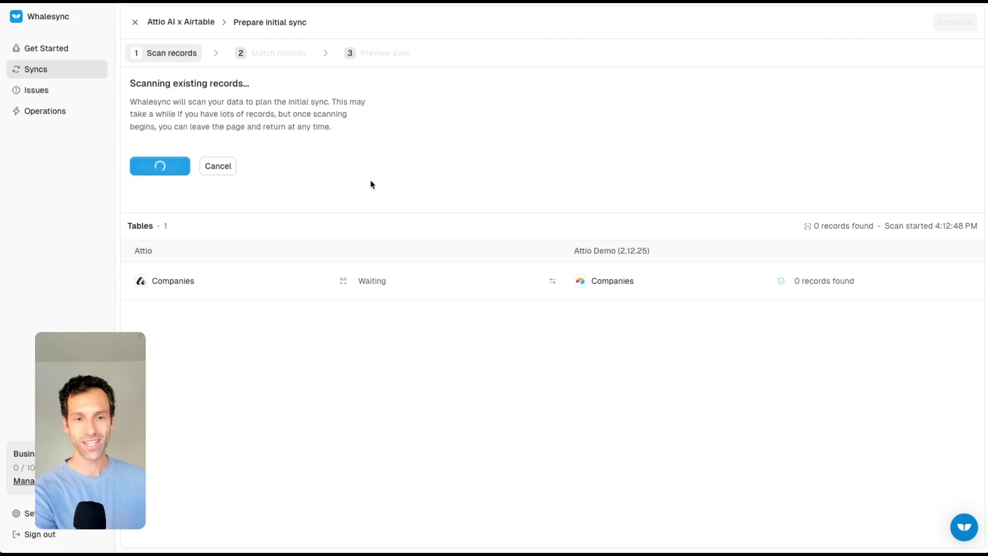
mouse_move(403, 290)
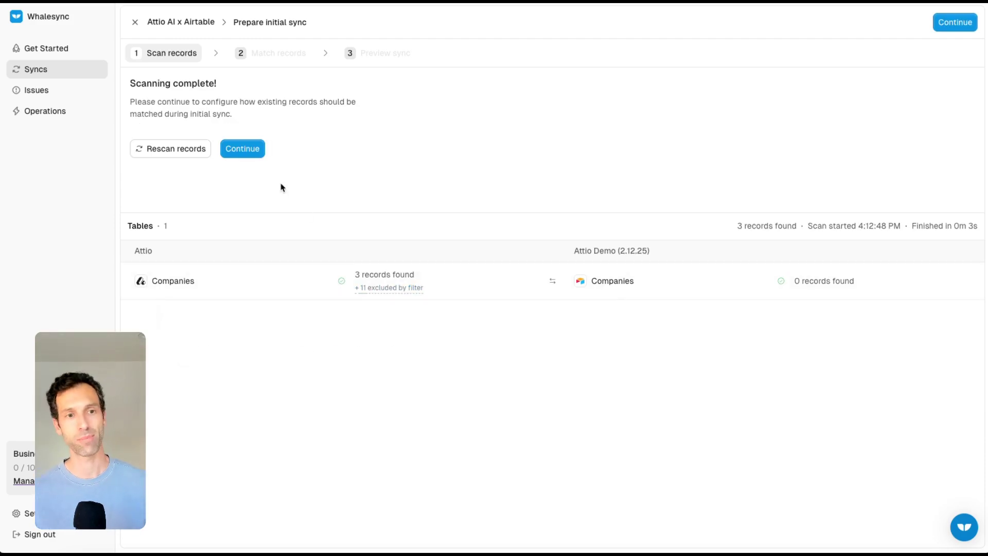
click(240, 150)
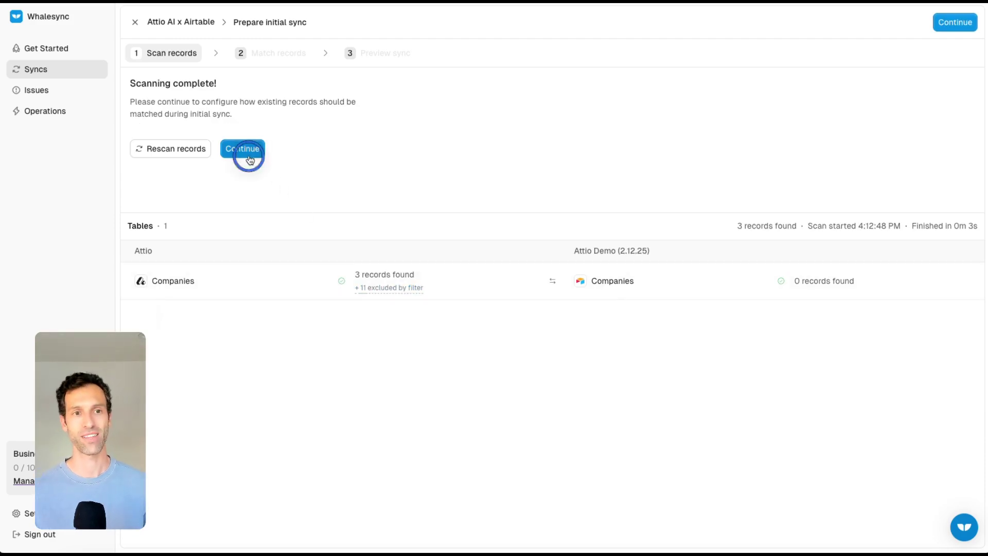
- Continue through Match and Preview, activate the sync, and check the Airtable Companies table
click(947, 26)
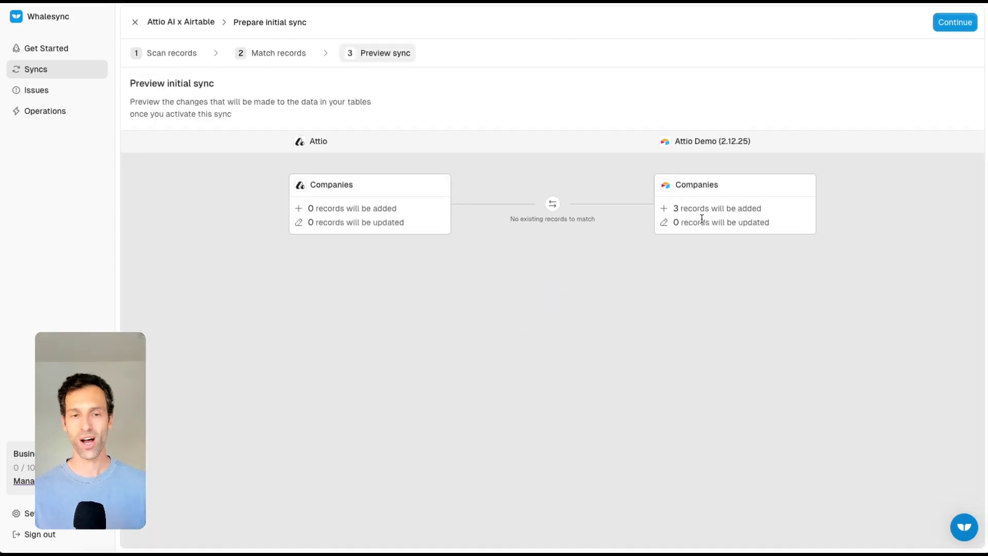
click(946, 26)
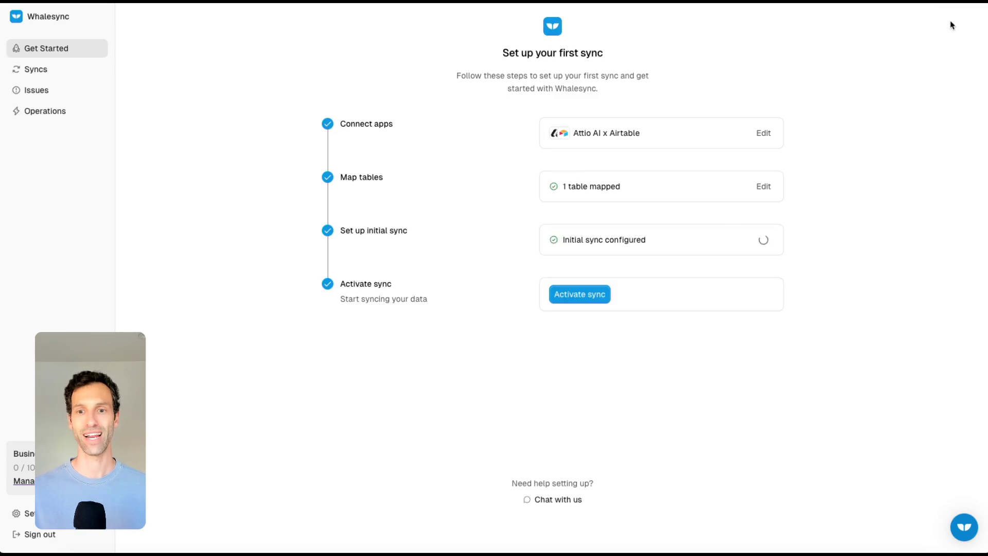
click(597, 291)
click(578, 361)
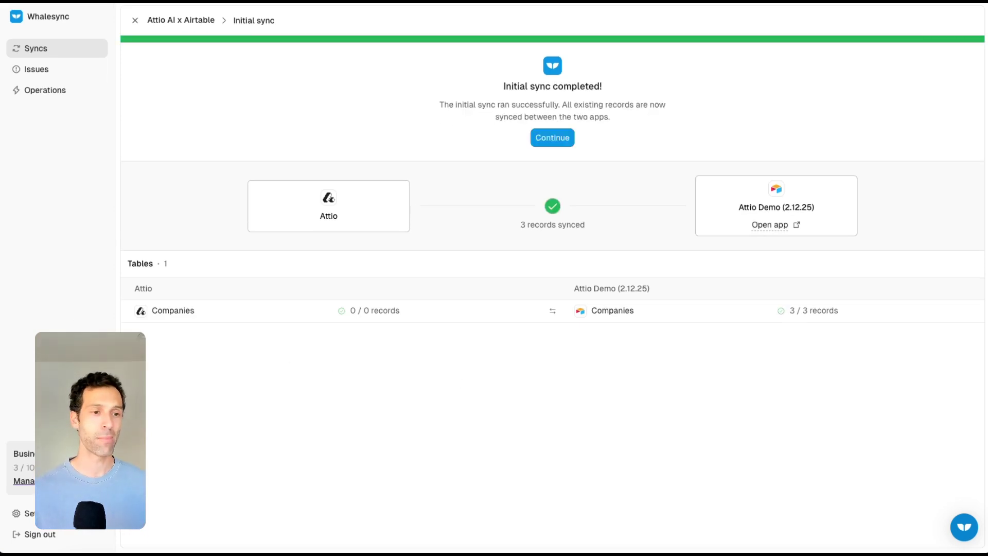
click(46, 292)
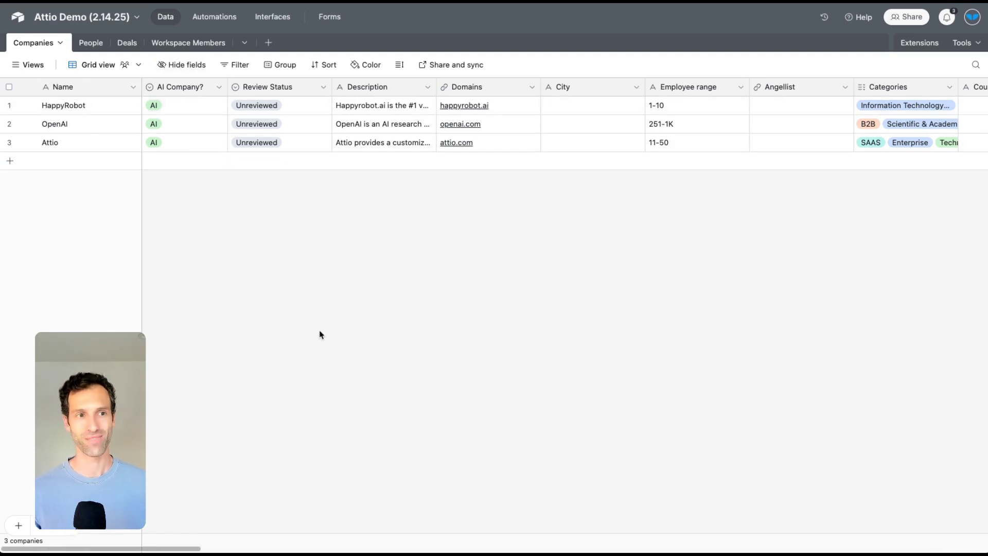
- Publish the AI Companies interface from the base's Interfaces area
click(265, 17)
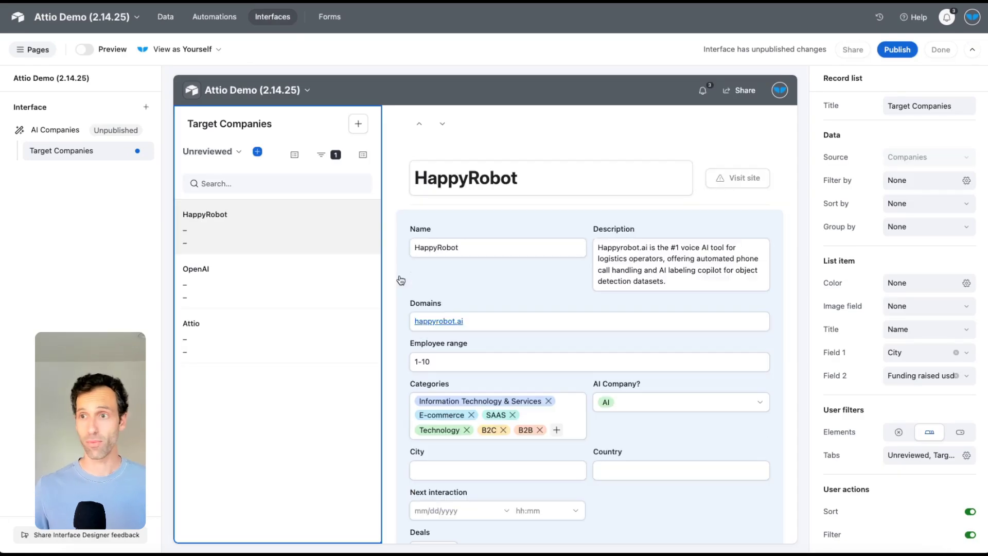
click(906, 48)
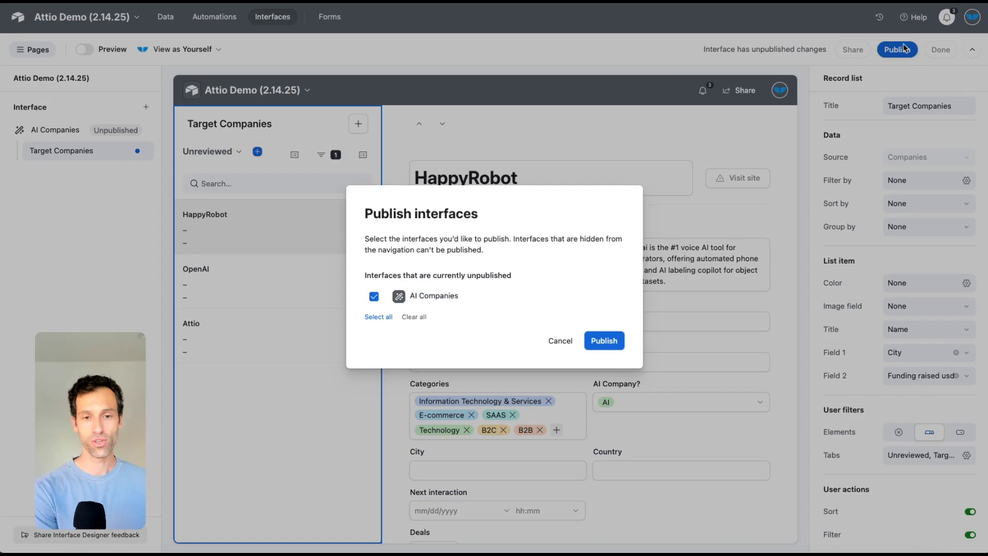
click(600, 339)
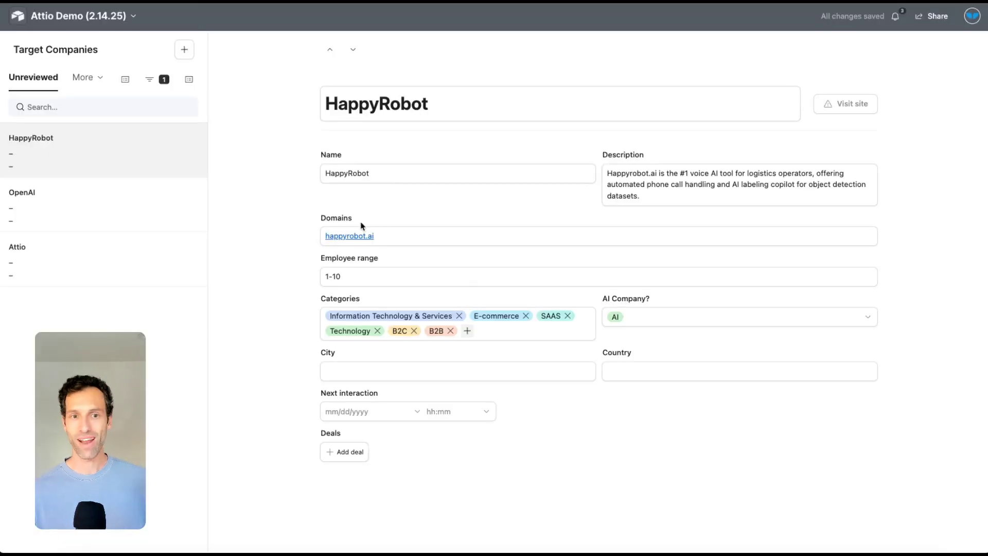
- Review the OpenAI, Attio and HappyRobot records in the Target Companies list
click(149, 192)
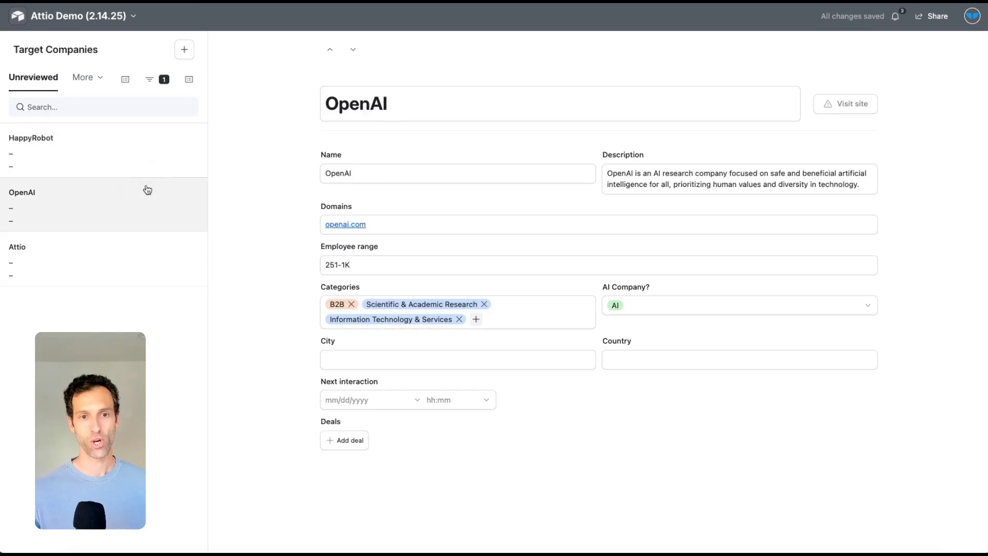
click(136, 266)
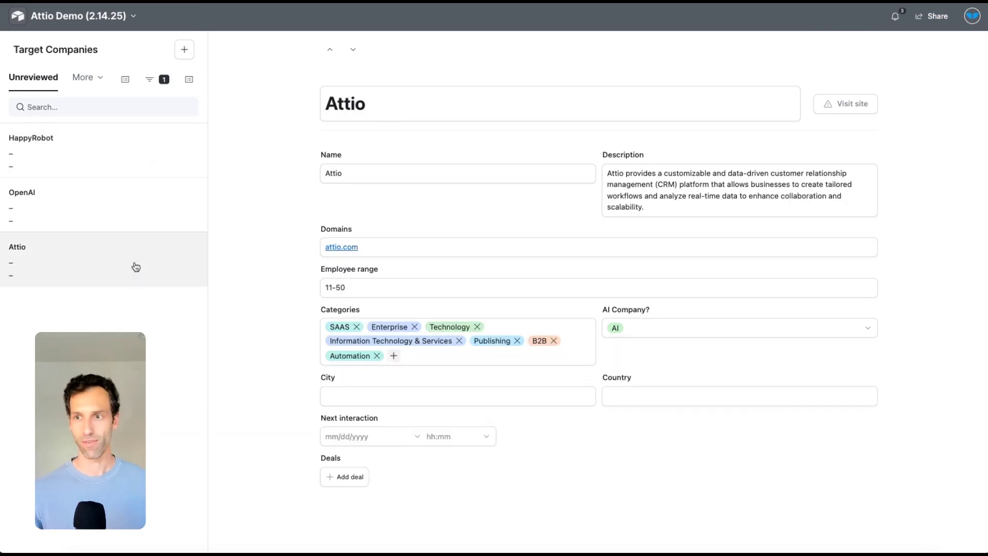
click(165, 174)
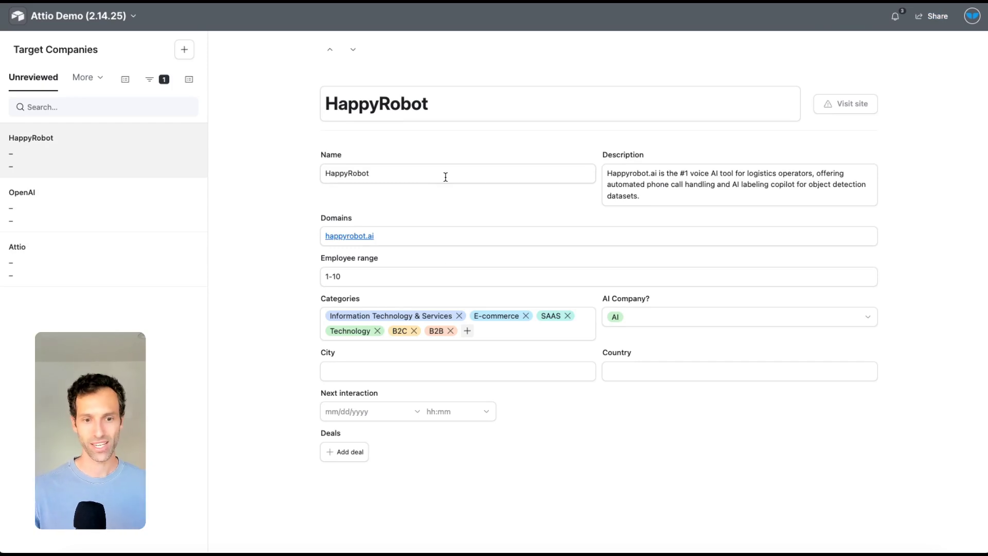
- Enter 'San Francisco' in HappyRobot's City field and save it
click(350, 370)
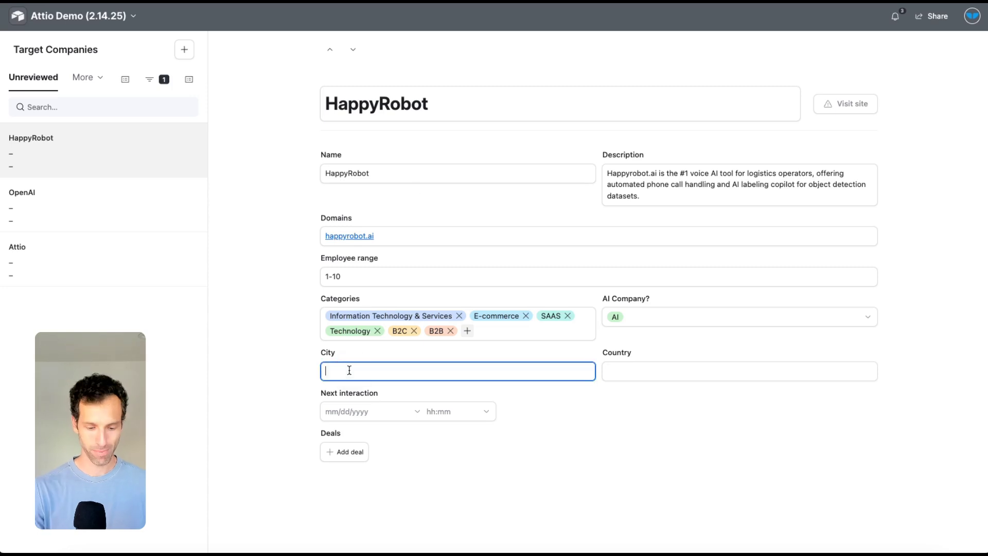
text(San Francisco)
click(584, 428)
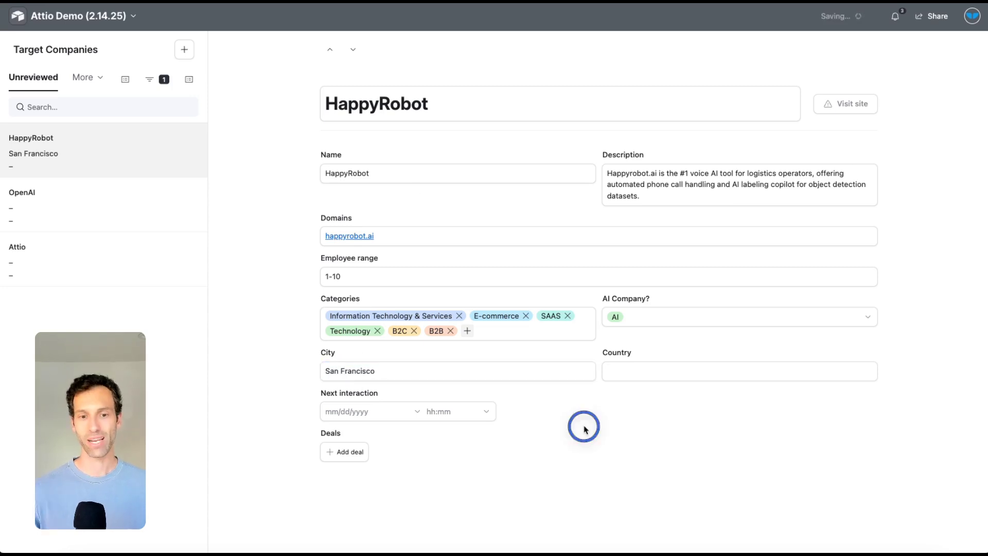